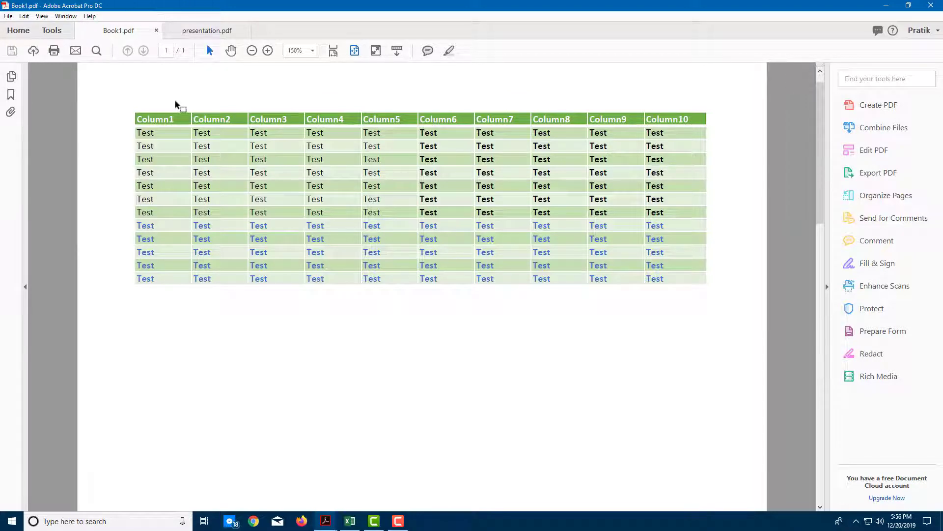
With the Book1 table active, show the File > Export To format list.
{"action": "left_click", "coordinate": [209, 31]}
{"action": "left_click", "coordinate": [121, 31]}
{"action": "left_click", "coordinate": [7, 18]}
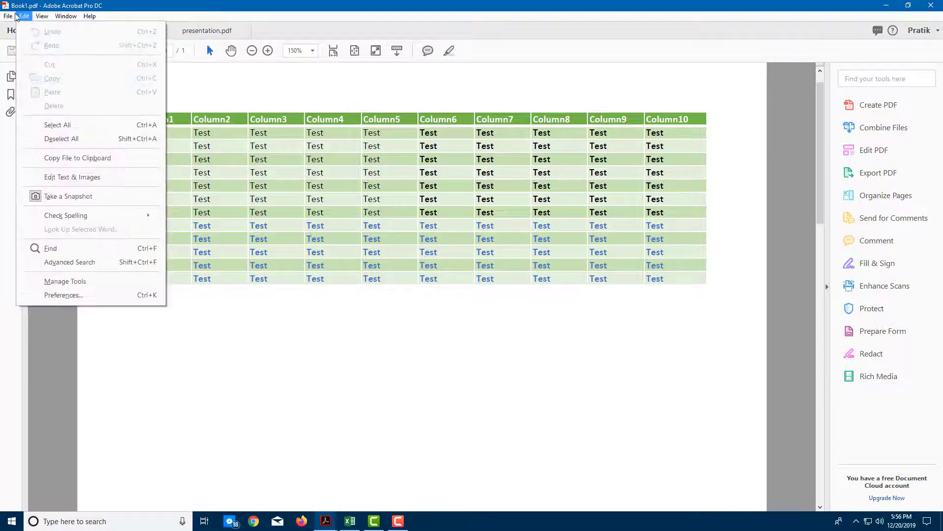
{"action": "mouse_move", "coordinate": [68, 105]}
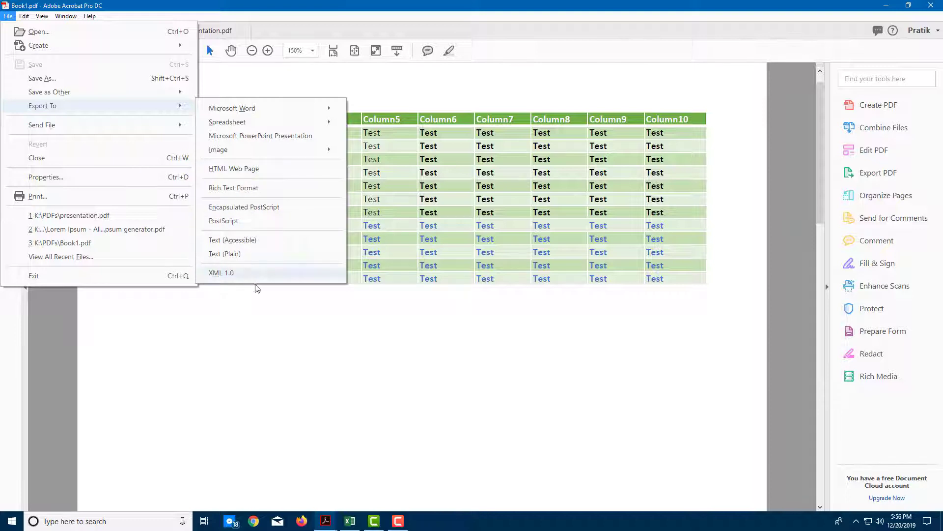
Export Book1 as an HTML Web Page, targeting Desktop\New folder.
{"action": "left_click", "coordinate": [245, 170]}
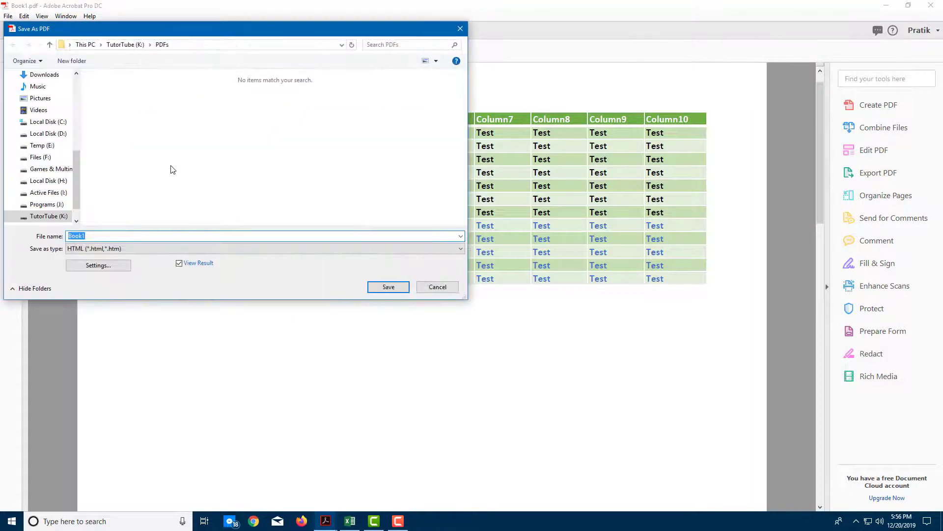
{"action": "scroll", "coordinate": [74, 144], "scroll_direction": "up", "scroll_amount": 3}
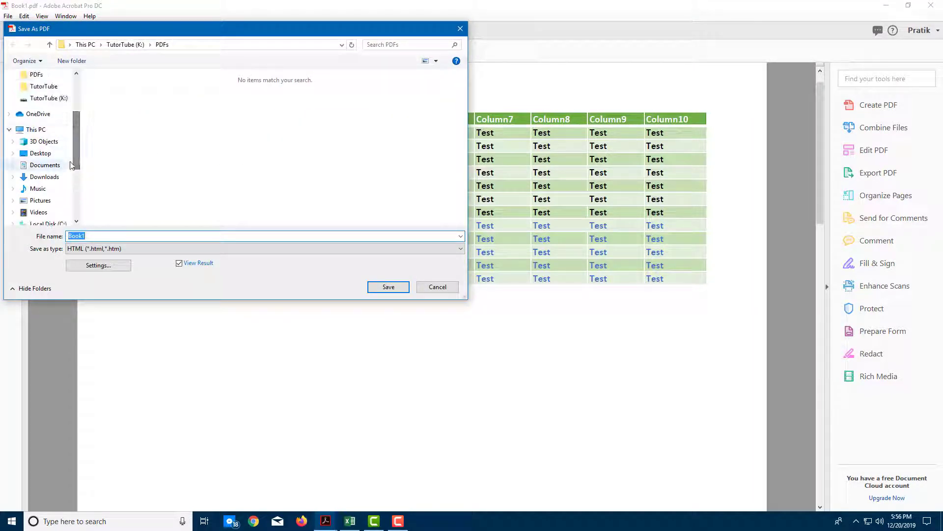
{"action": "scroll", "coordinate": [77, 139], "scroll_direction": "up", "scroll_amount": 3}
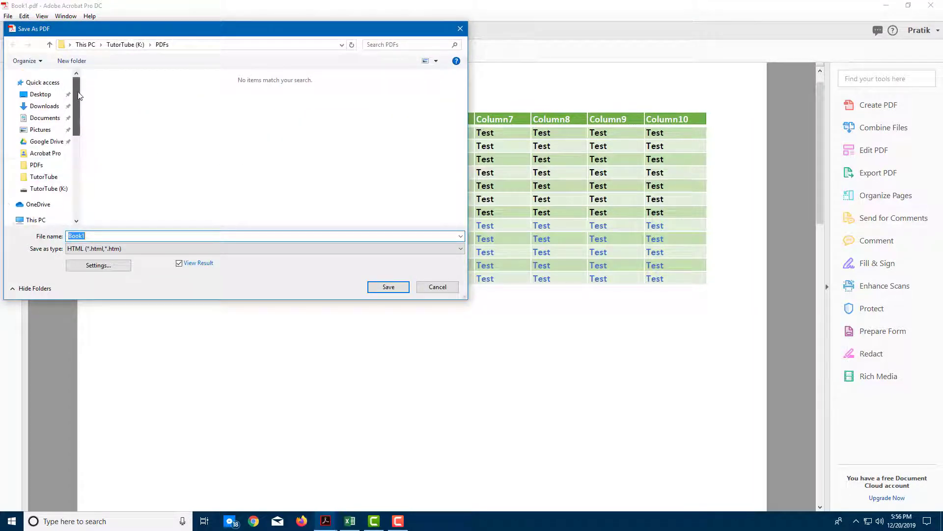
{"action": "left_click", "coordinate": [42, 96]}
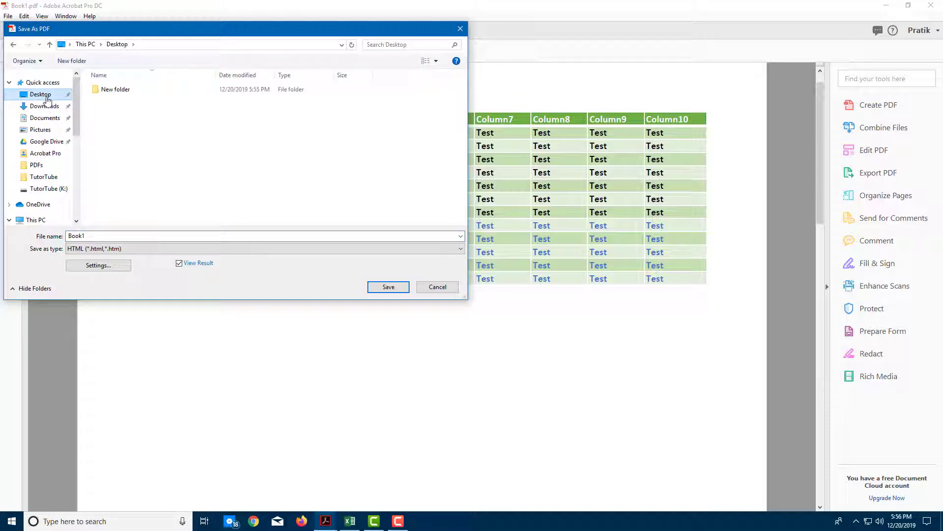
{"action": "double_click", "coordinate": [106, 89]}
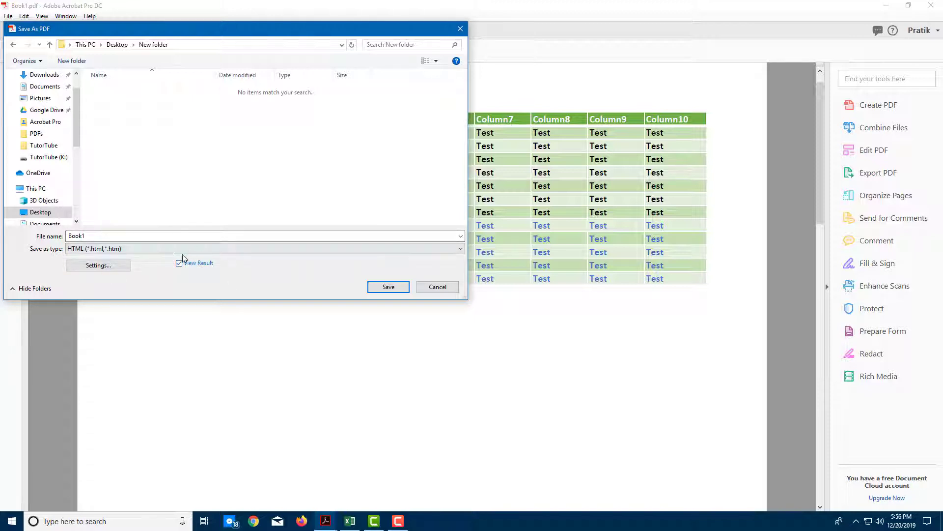
Set HTML export to Single HTML Page with navigation frames and English (US) language.
{"action": "left_click", "coordinate": [104, 270]}
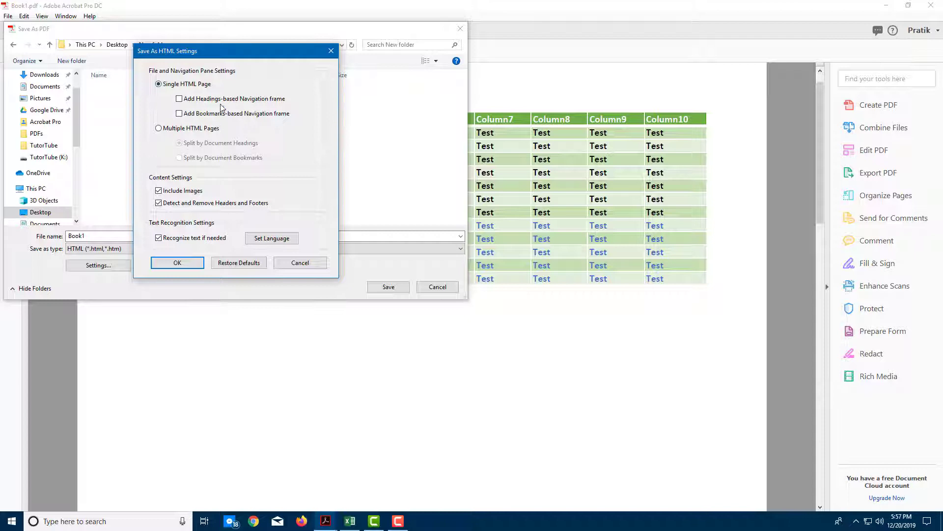
{"action": "left_click", "coordinate": [180, 130]}
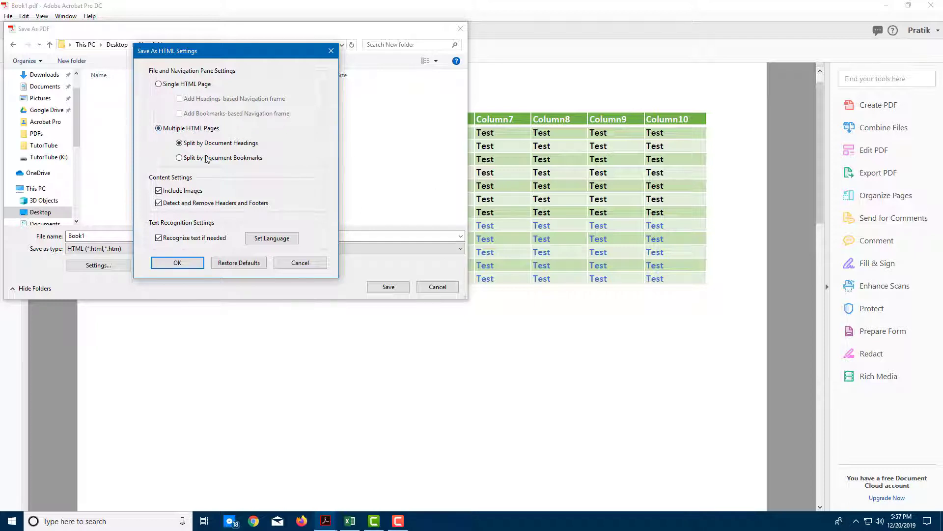
{"action": "left_click", "coordinate": [186, 86]}
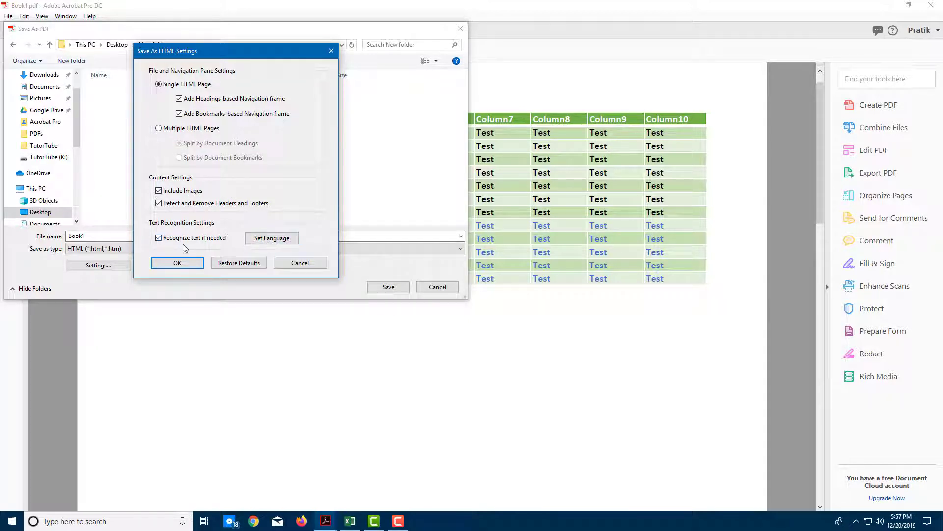
{"action": "left_click", "coordinate": [275, 246]}
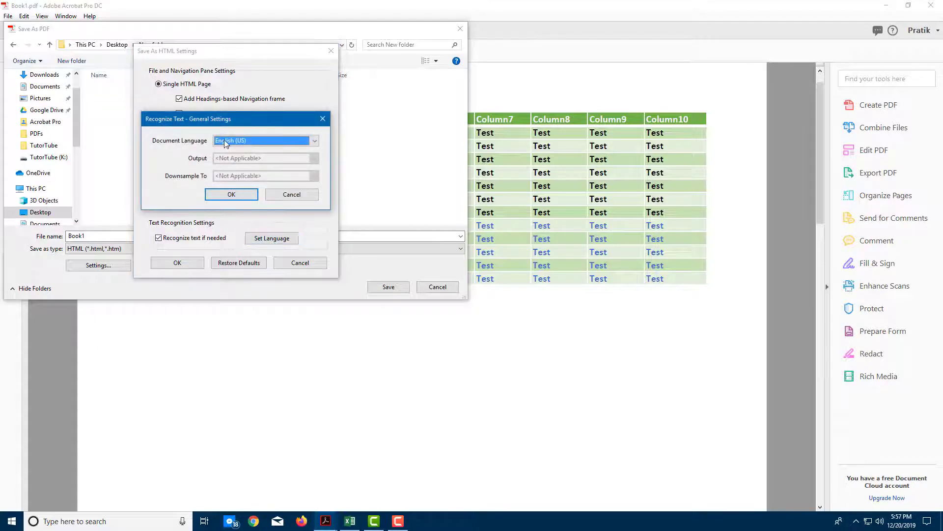
{"action": "left_click", "coordinate": [227, 194]}
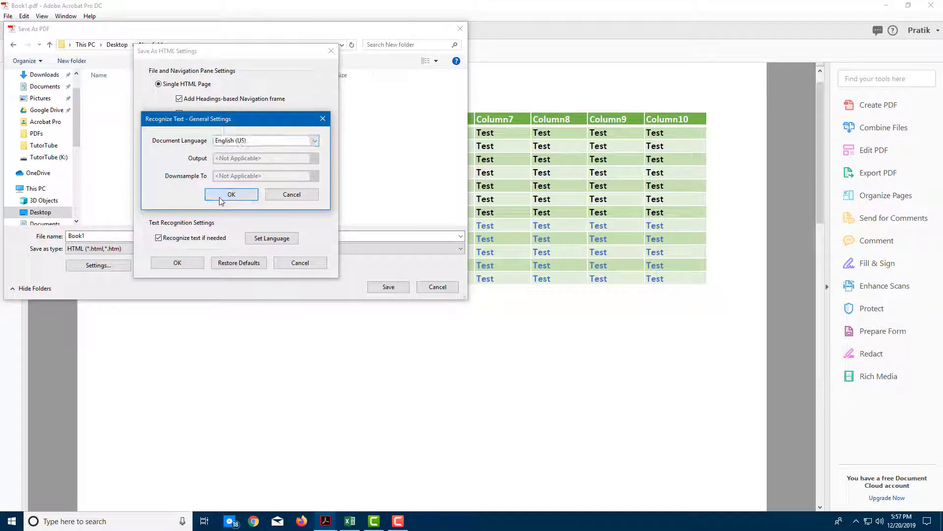
{"action": "left_click", "coordinate": [177, 262]}
Save Book1.html into New folder and look over the green table in Edge.
{"action": "left_click", "coordinate": [389, 286]}
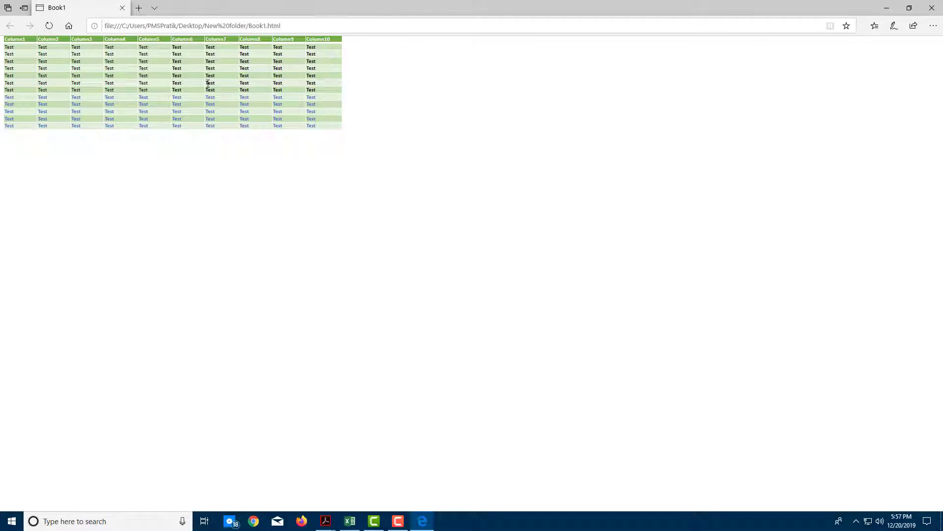
{"action": "left_click_drag", "start_coordinate": [286, 106], "coordinate": [230, 89]}
{"action": "left_click", "coordinate": [632, 166]}
Inspect Book1.html's table and tbody markup in developer tools, then close Edge.
{"action": "left_click", "coordinate": [931, 29]}
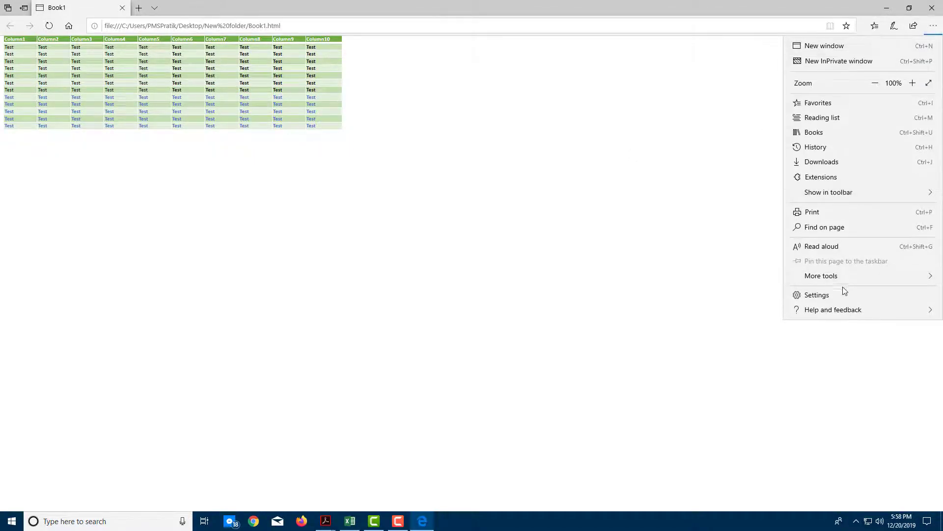
{"action": "mouse_move", "coordinate": [844, 278]}
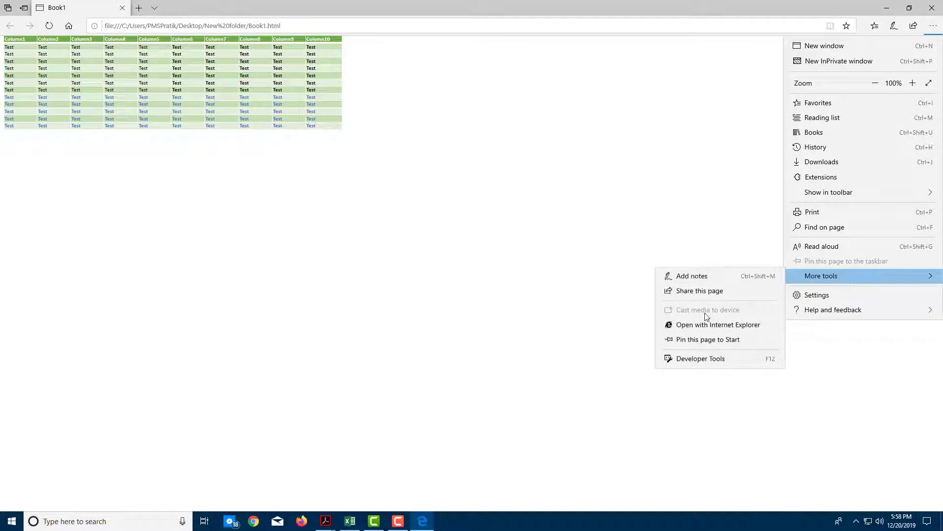
{"action": "left_click", "coordinate": [702, 358]}
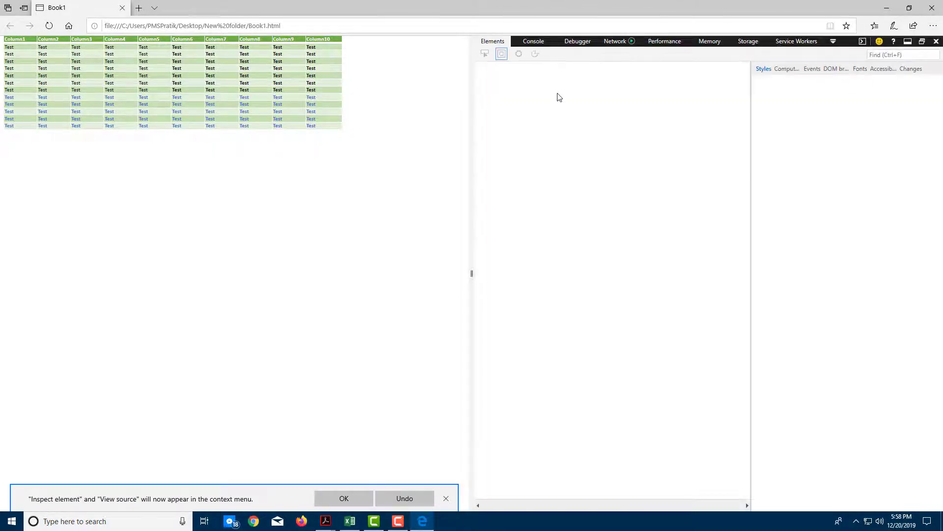
{"action": "left_click", "coordinate": [504, 101]}
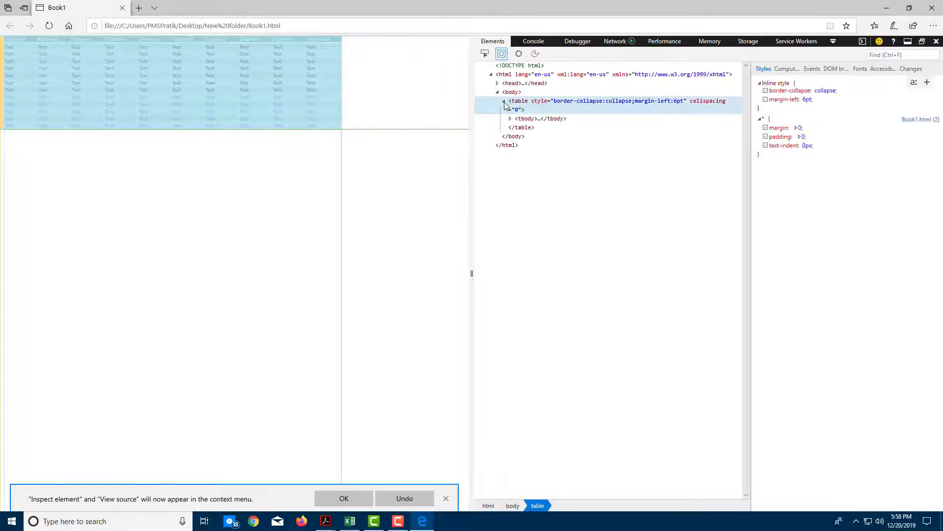
{"action": "left_click", "coordinate": [511, 119]}
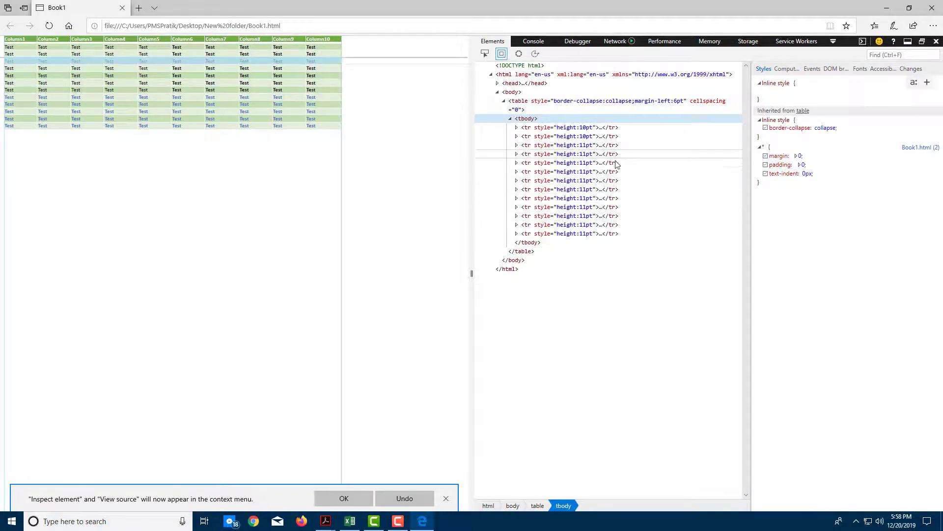
{"action": "left_click", "coordinate": [933, 6]}
Switch to presentation.pdf and choose Export To > HTML Web Page.
{"action": "left_click", "coordinate": [201, 36]}
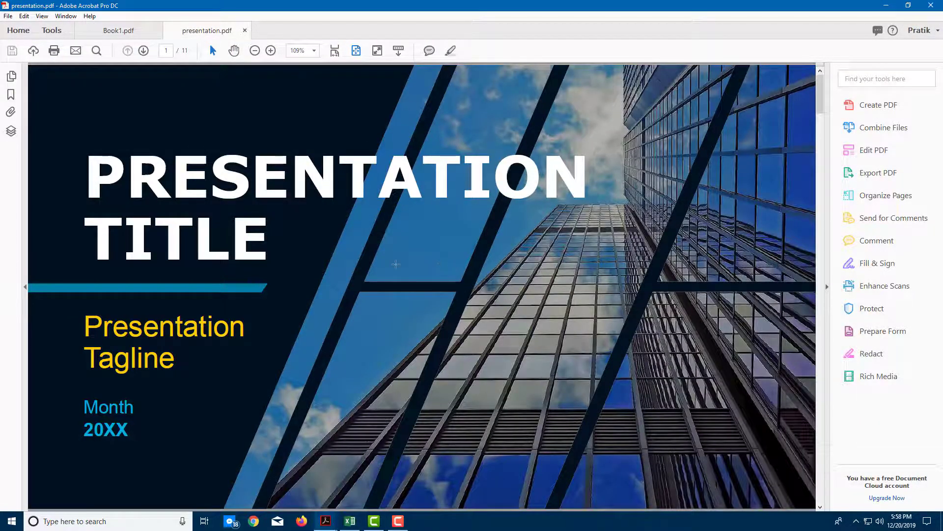
{"action": "scroll", "coordinate": [395, 264], "scroll_direction": "down", "scroll_amount": 2}
{"action": "scroll", "coordinate": [457, 281], "scroll_direction": "up", "scroll_amount": 2}
{"action": "left_click", "coordinate": [8, 16]}
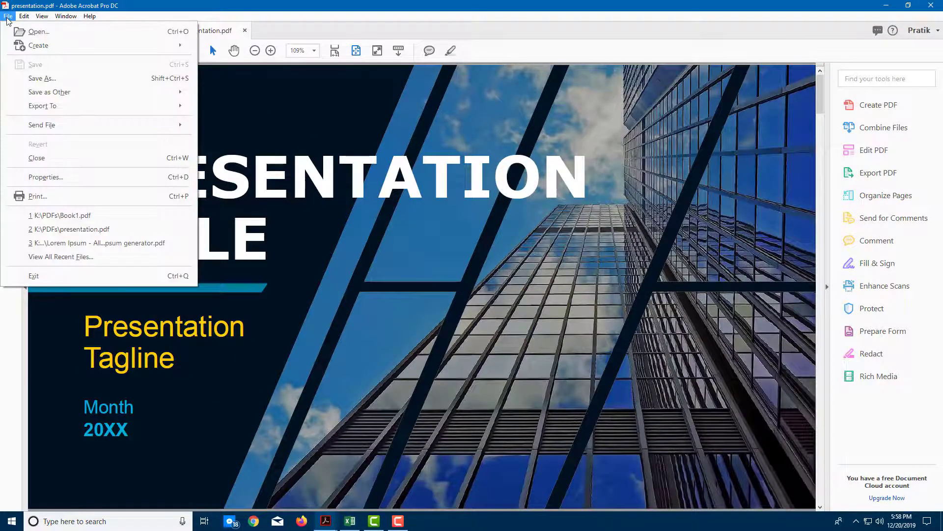
{"action": "mouse_move", "coordinate": [147, 106]}
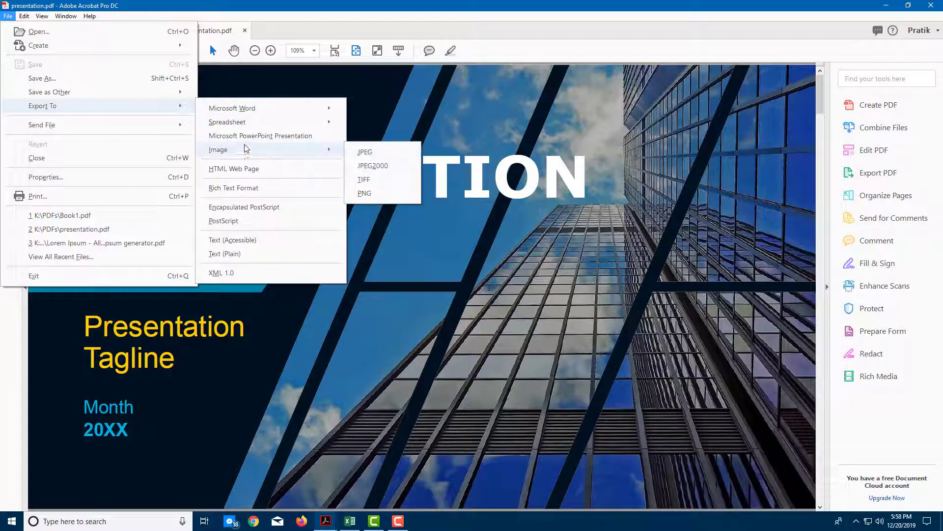
{"action": "left_click", "coordinate": [246, 169]}
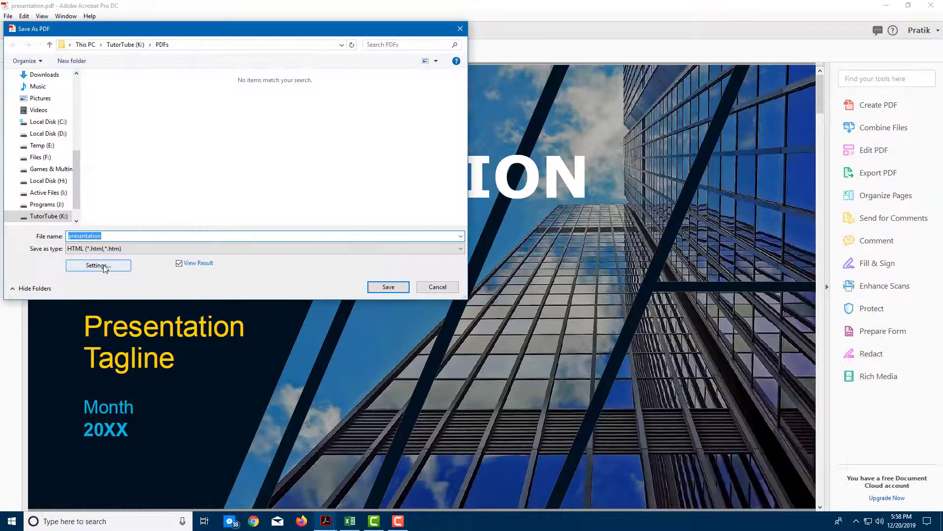
Keep Single HTML Page with images and save presentation.html to K:\PDFs.
{"action": "left_click", "coordinate": [118, 266]}
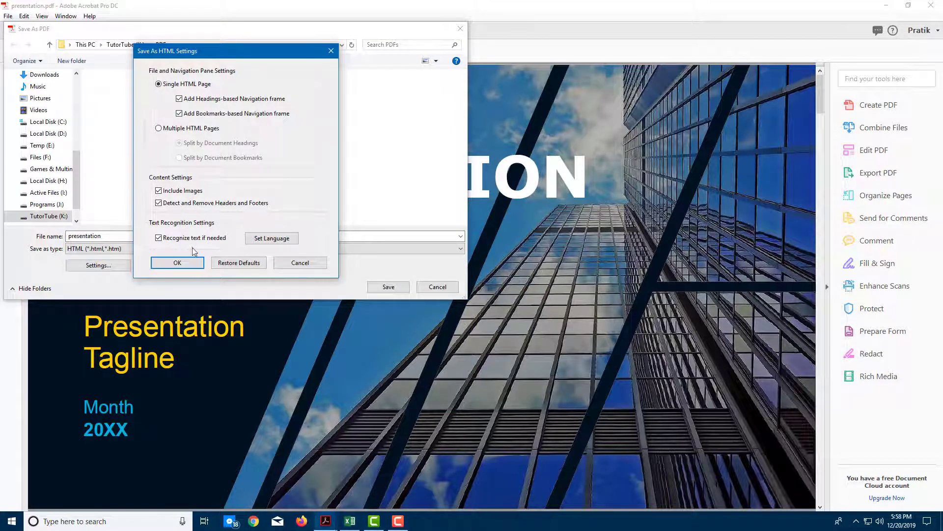
{"action": "left_click", "coordinate": [177, 262]}
{"action": "left_click", "coordinate": [388, 286]}
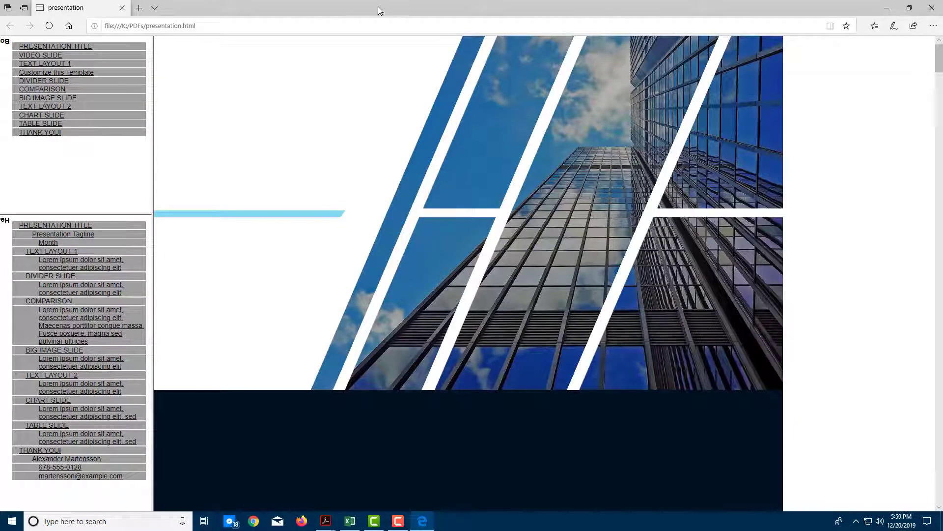
Jump through the outline to the COMPARISON, 20XX, building-image and TEXT LAYOUT 1 slides.
{"action": "left_click_drag", "start_coordinate": [378, 7], "coordinate": [390, 66]}
{"action": "double_click", "coordinate": [390, 66]}
{"action": "scroll", "coordinate": [514, 203], "scroll_direction": "down", "scroll_amount": 10}
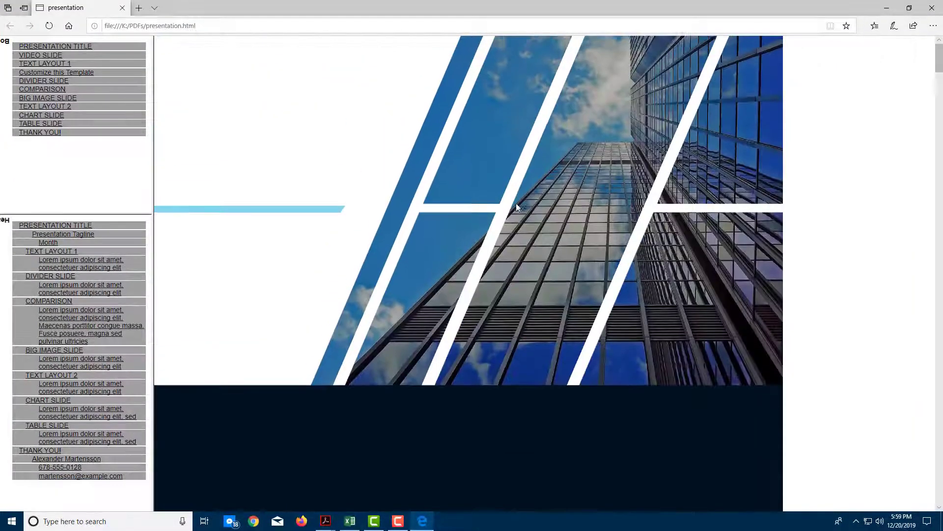
{"action": "scroll", "coordinate": [518, 207], "scroll_direction": "down", "scroll_amount": 10}
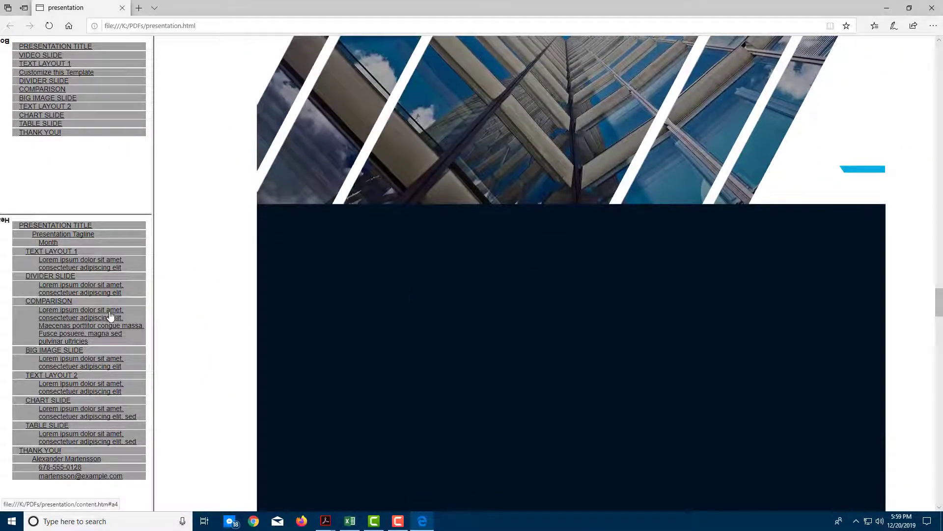
{"action": "left_click", "coordinate": [85, 317]}
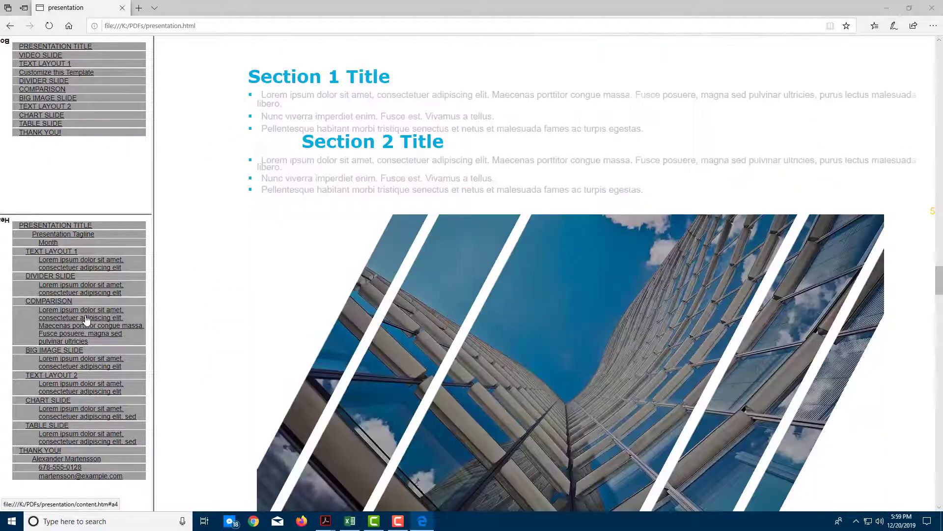
{"action": "left_click", "coordinate": [64, 236]}
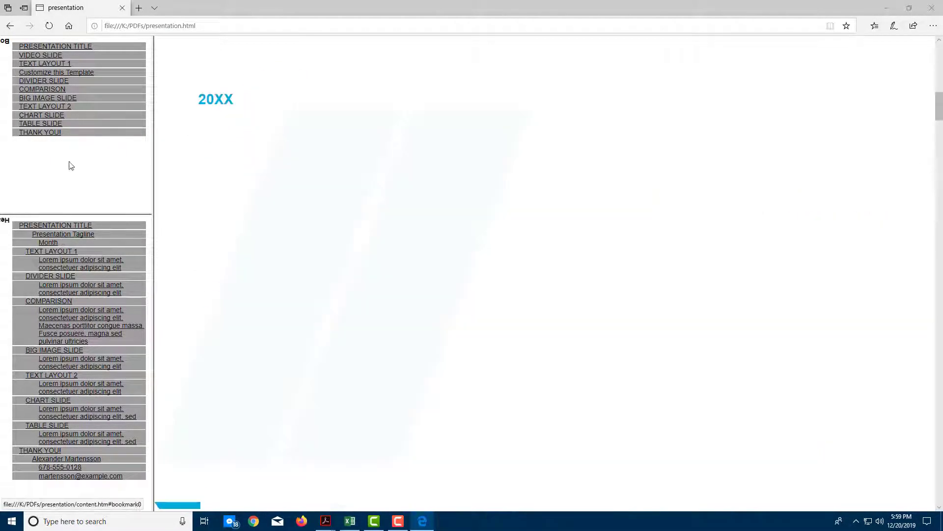
{"action": "left_click", "coordinate": [59, 98]}
{"action": "left_click", "coordinate": [54, 64]}
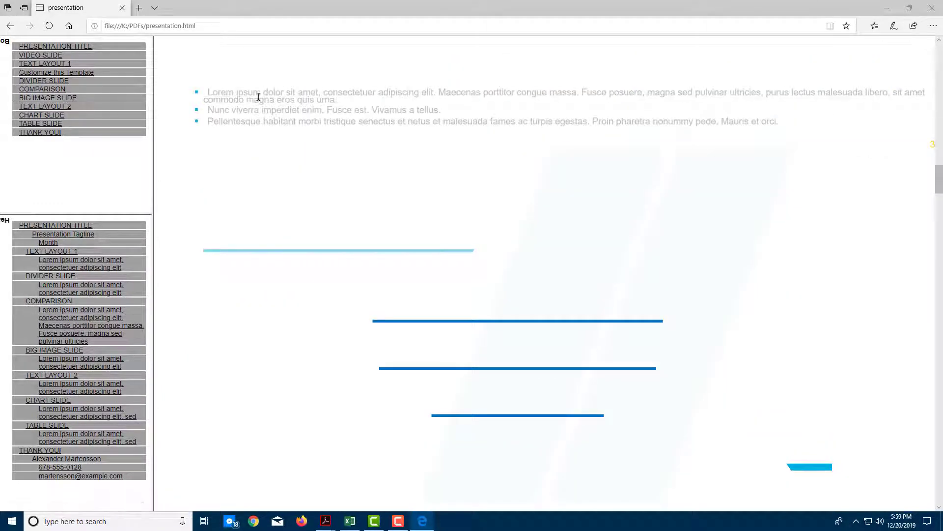
Scroll through the web page's data table, then return to presentation.pdf in Acrobat.
{"action": "scroll", "coordinate": [374, 378], "scroll_direction": "down", "scroll_amount": 7}
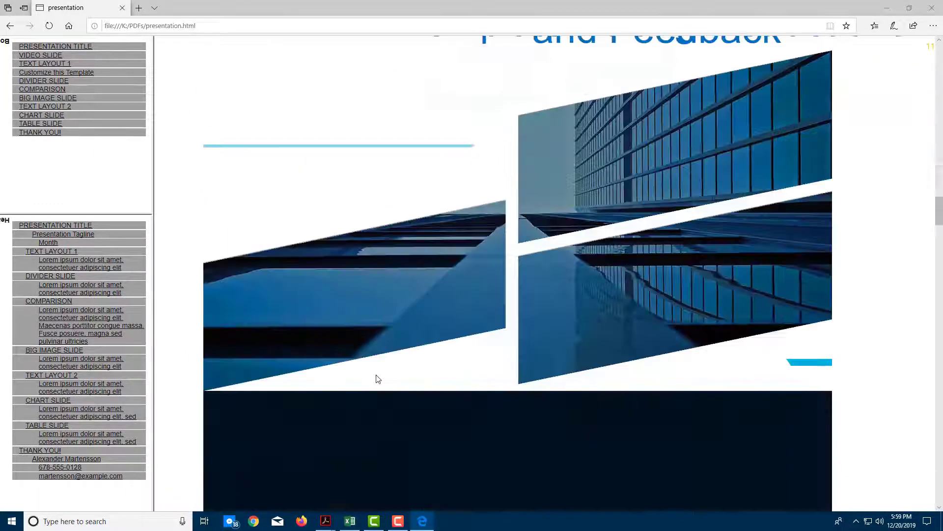
{"action": "left_click_drag", "start_coordinate": [940, 231], "coordinate": [939, 446]}
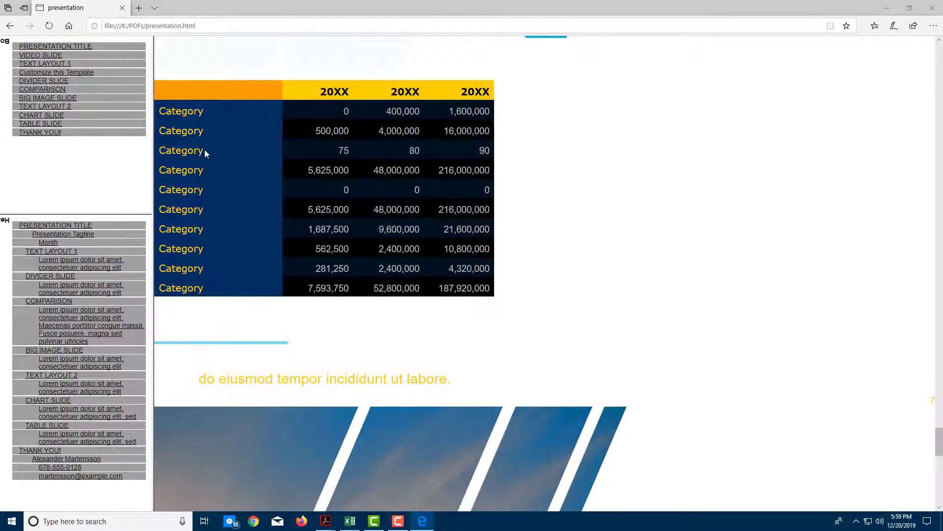
{"action": "scroll", "coordinate": [668, 195], "scroll_direction": "down", "scroll_amount": 5}
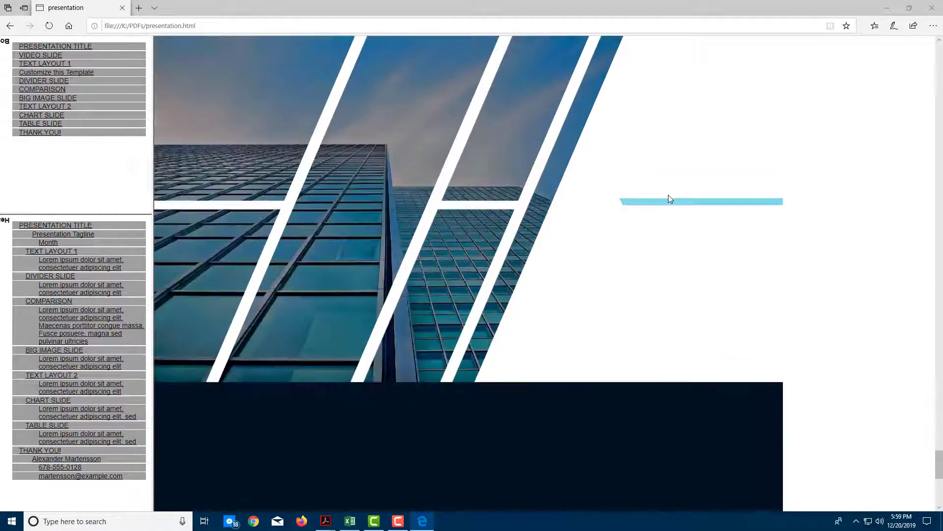
{"action": "scroll", "coordinate": [669, 196], "scroll_direction": "up", "scroll_amount": 4}
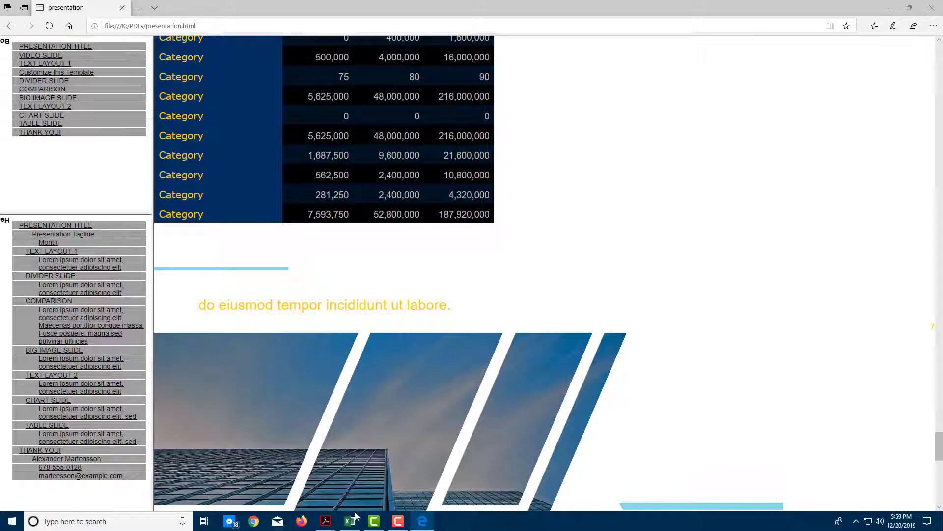
{"action": "mouse_move", "coordinate": [329, 522]}
{"action": "left_click", "coordinate": [378, 473]}
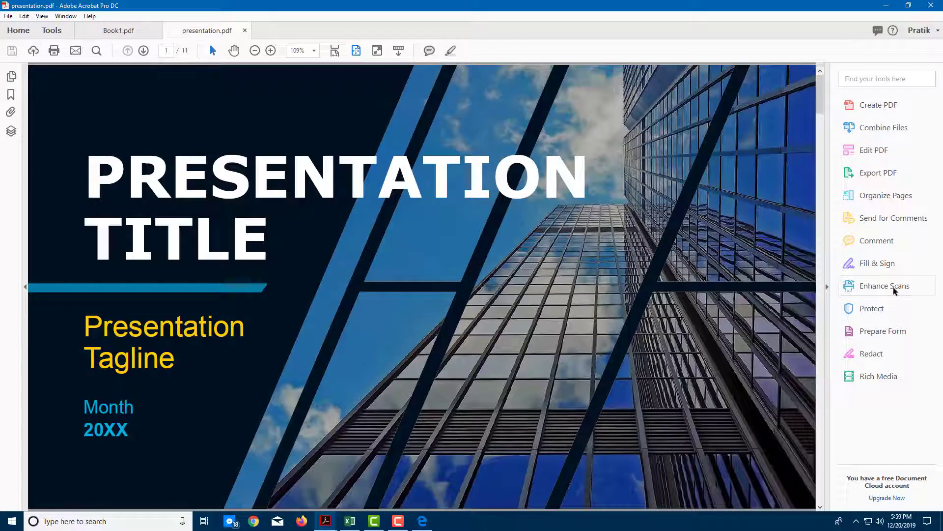